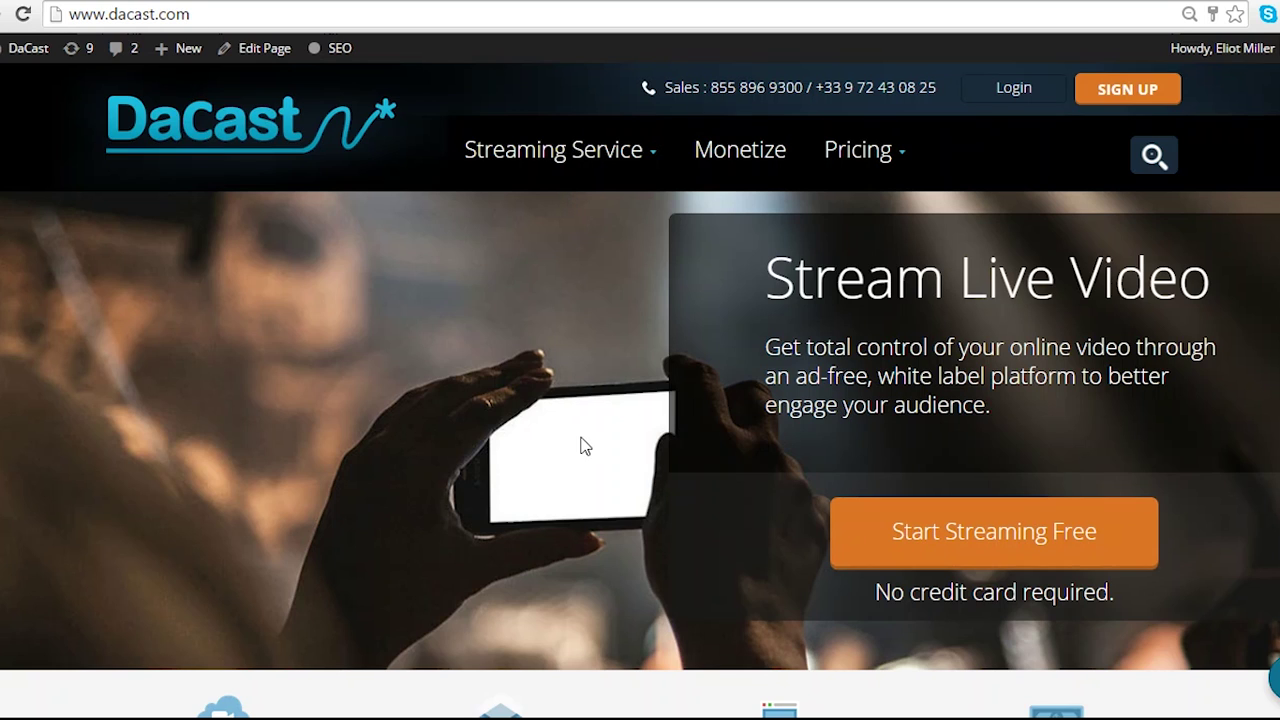
- Log in to the DaCast account with the prefilled e-mail and password
click(1030, 105)
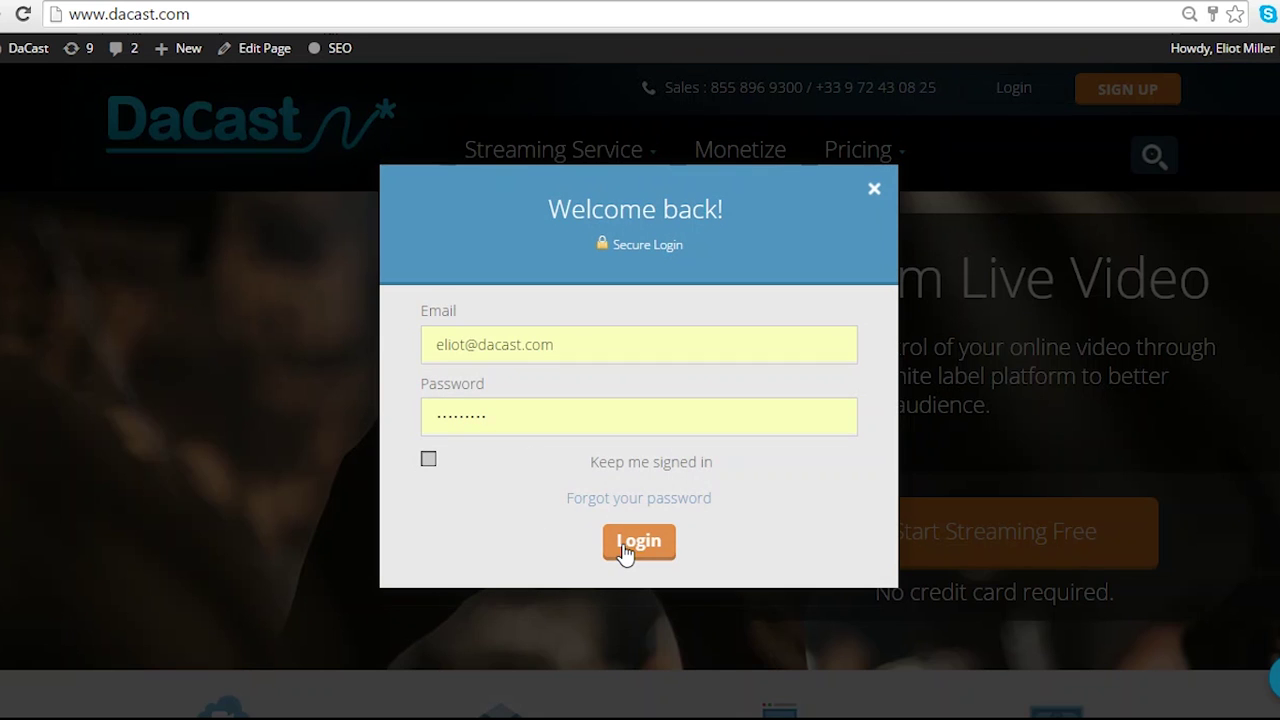
click(638, 543)
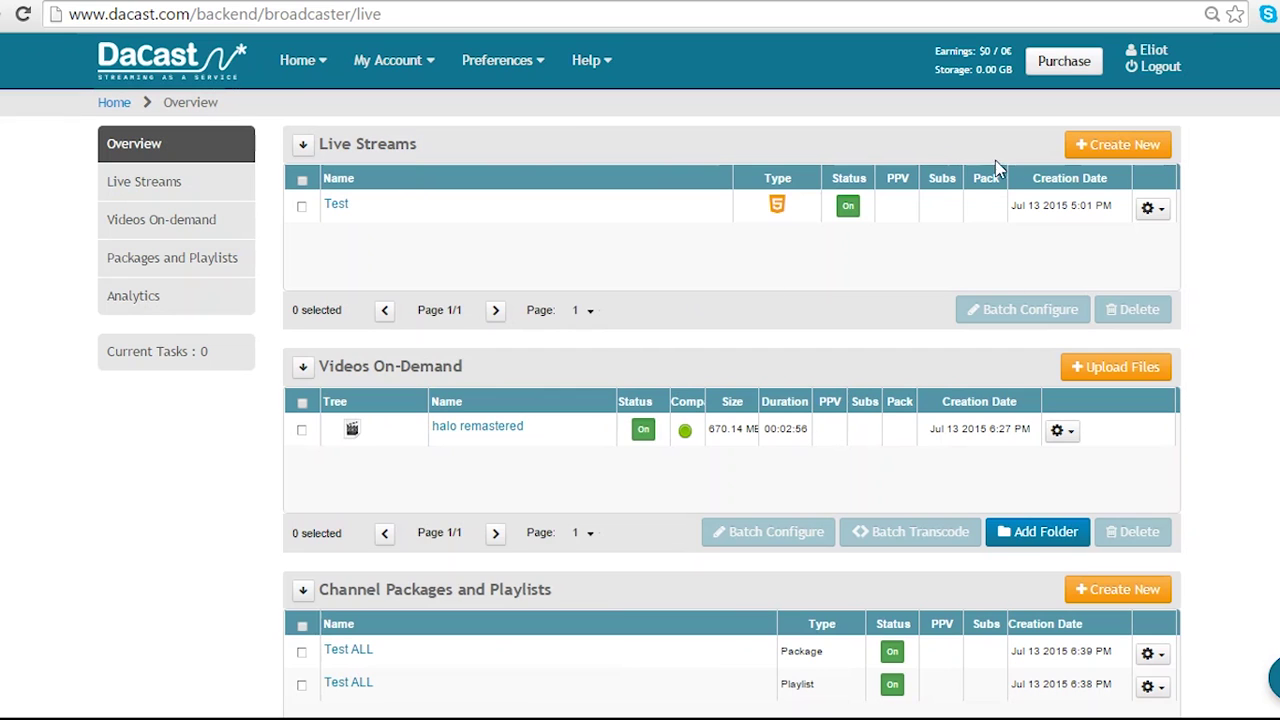
- Create a new live stream channel named "Channel" with the type For all devices
click(1098, 152)
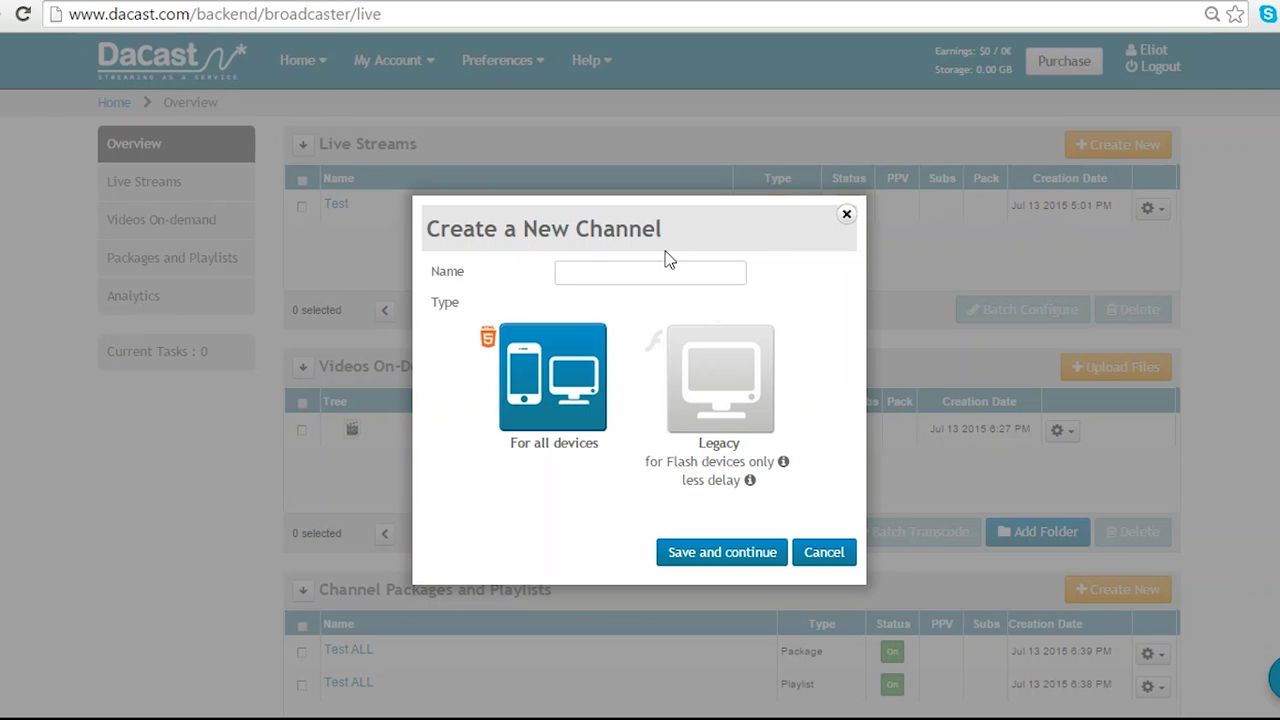
click(643, 269)
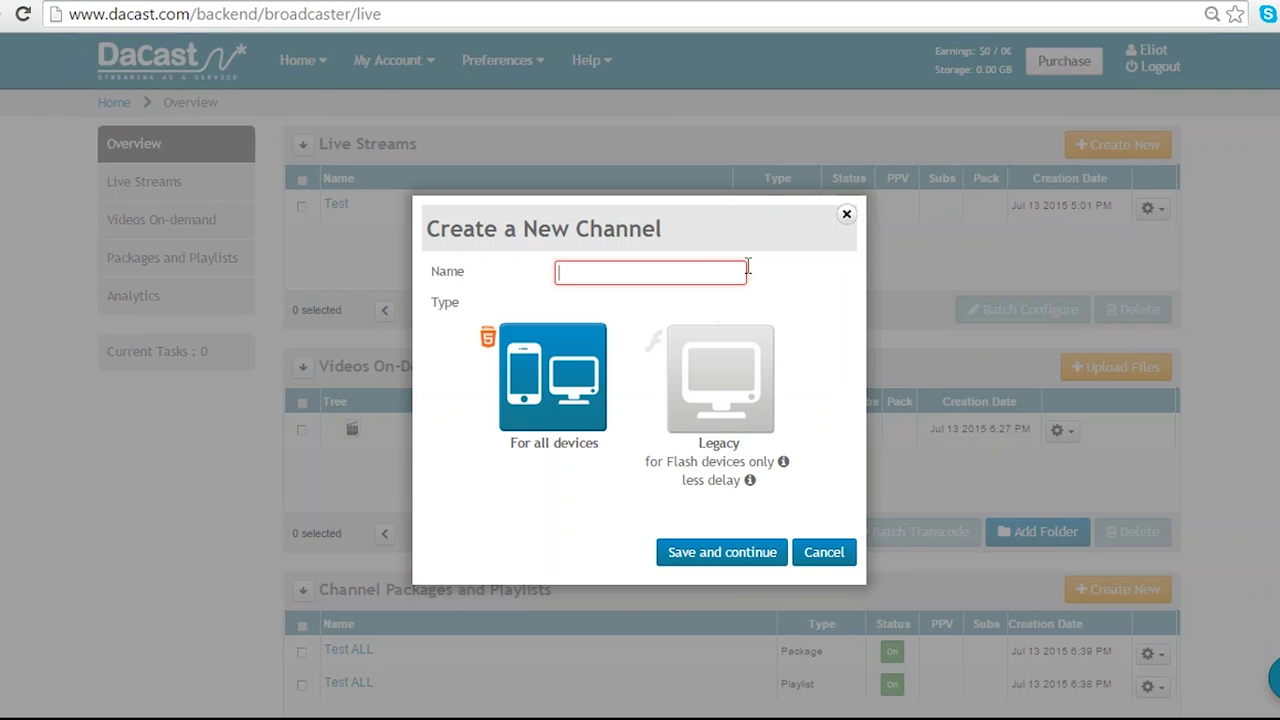
text(Channel)
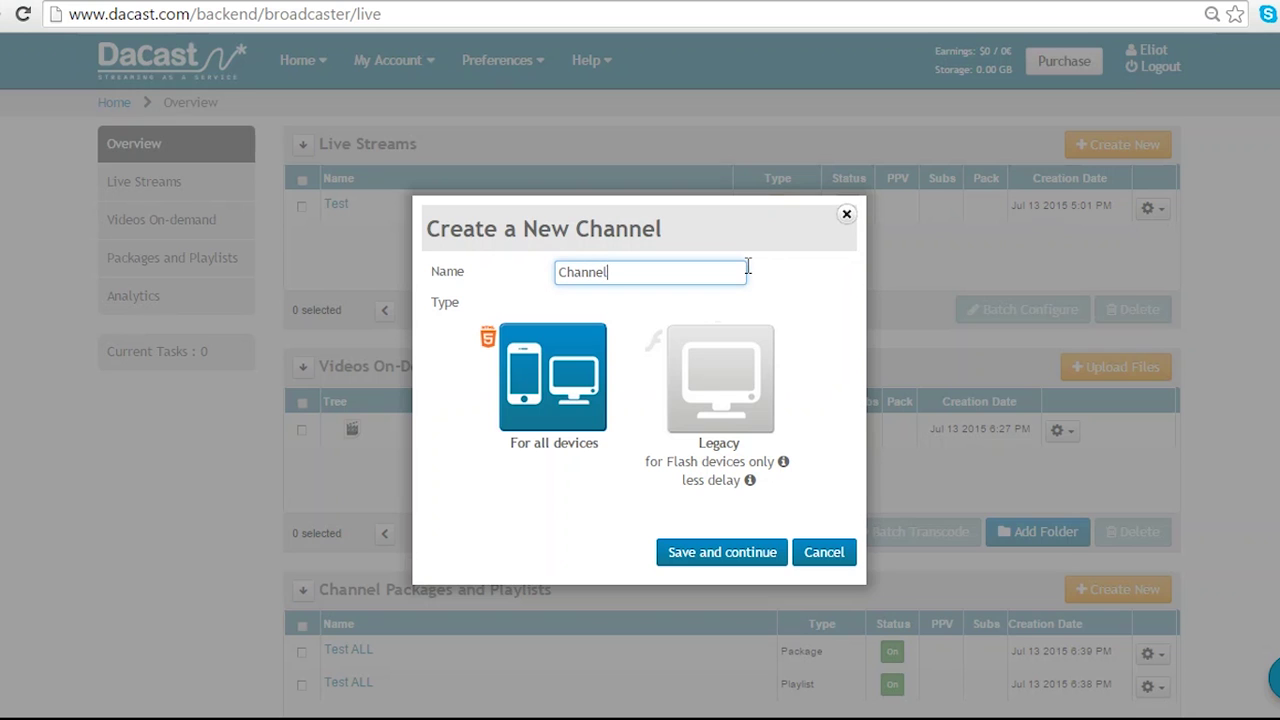
click(765, 304)
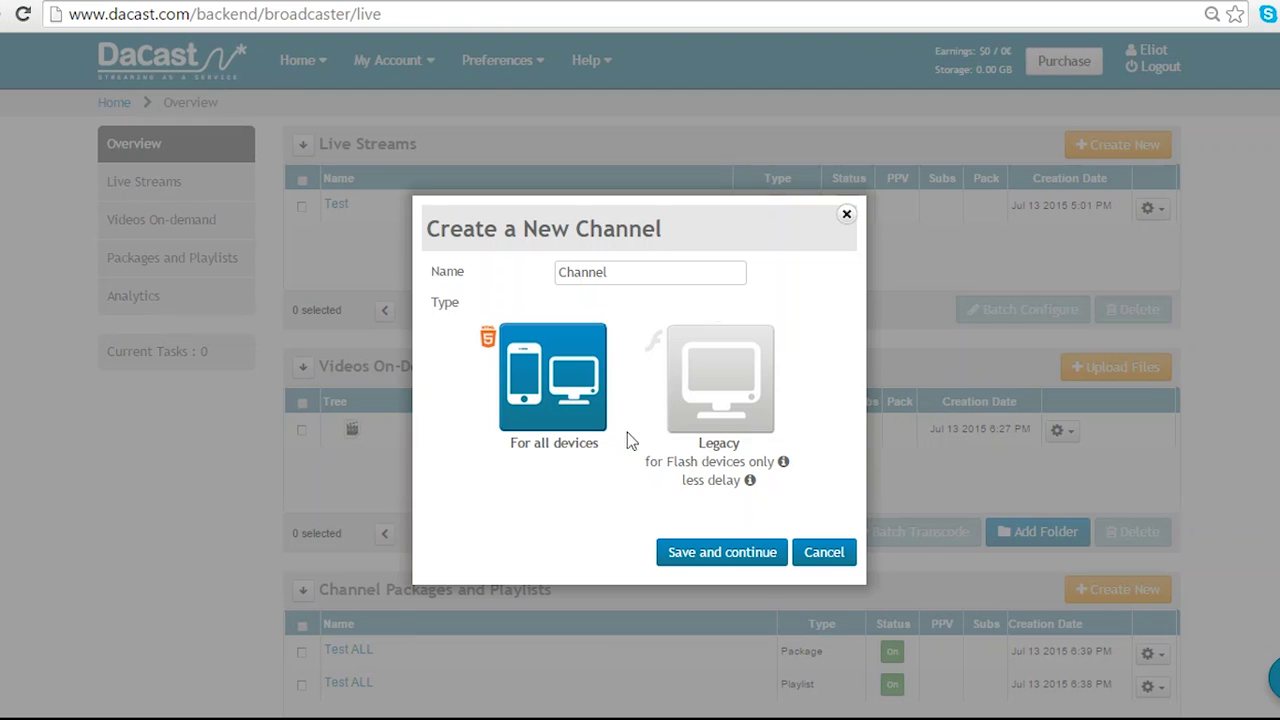
click(724, 385)
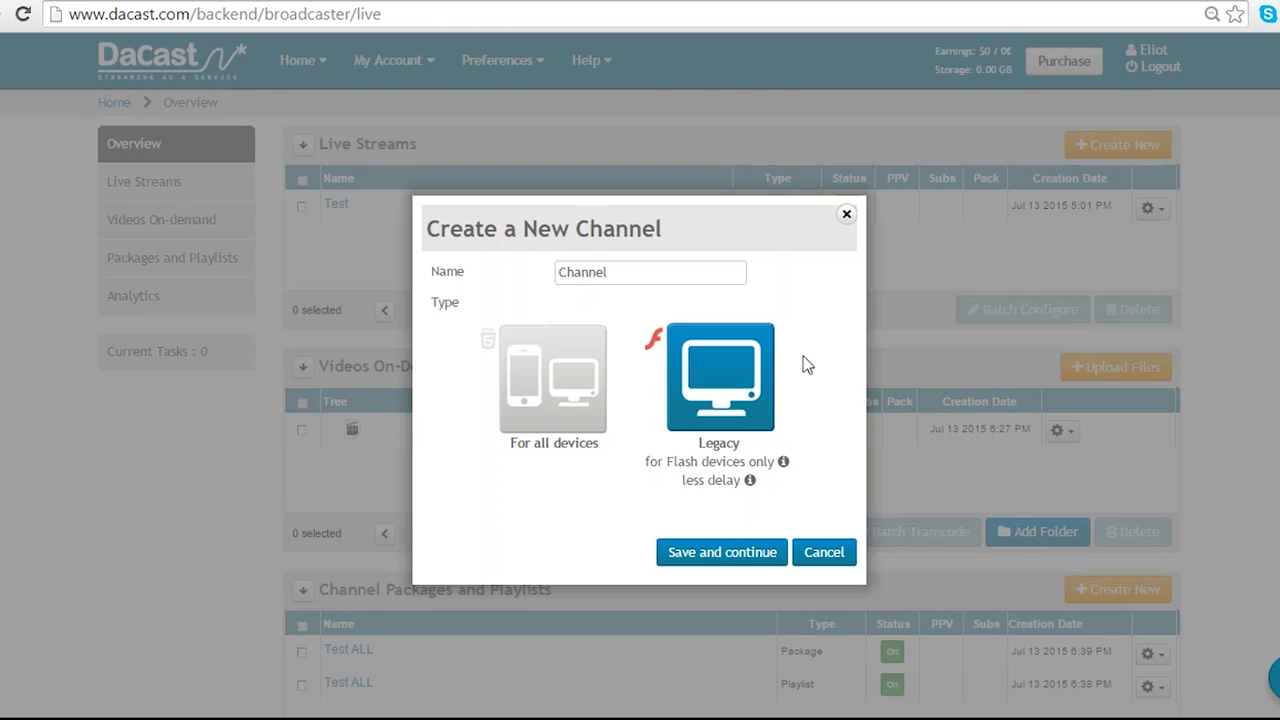
click(604, 405)
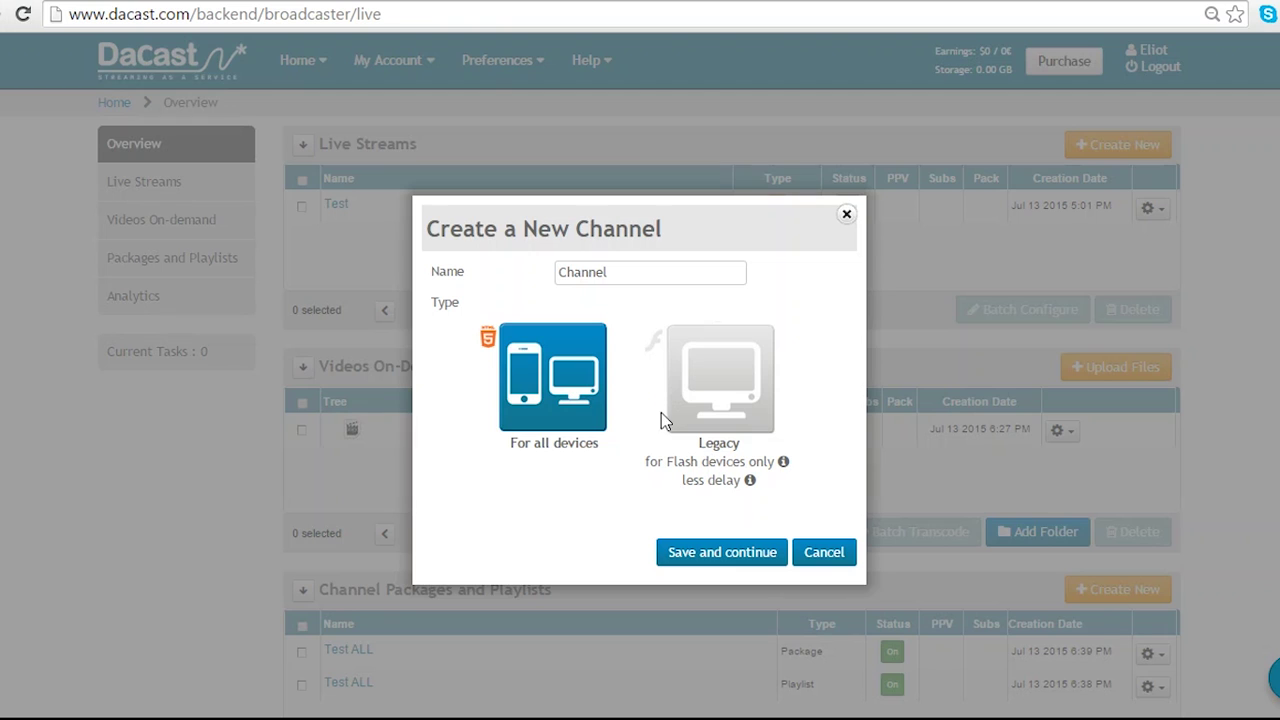
click(708, 553)
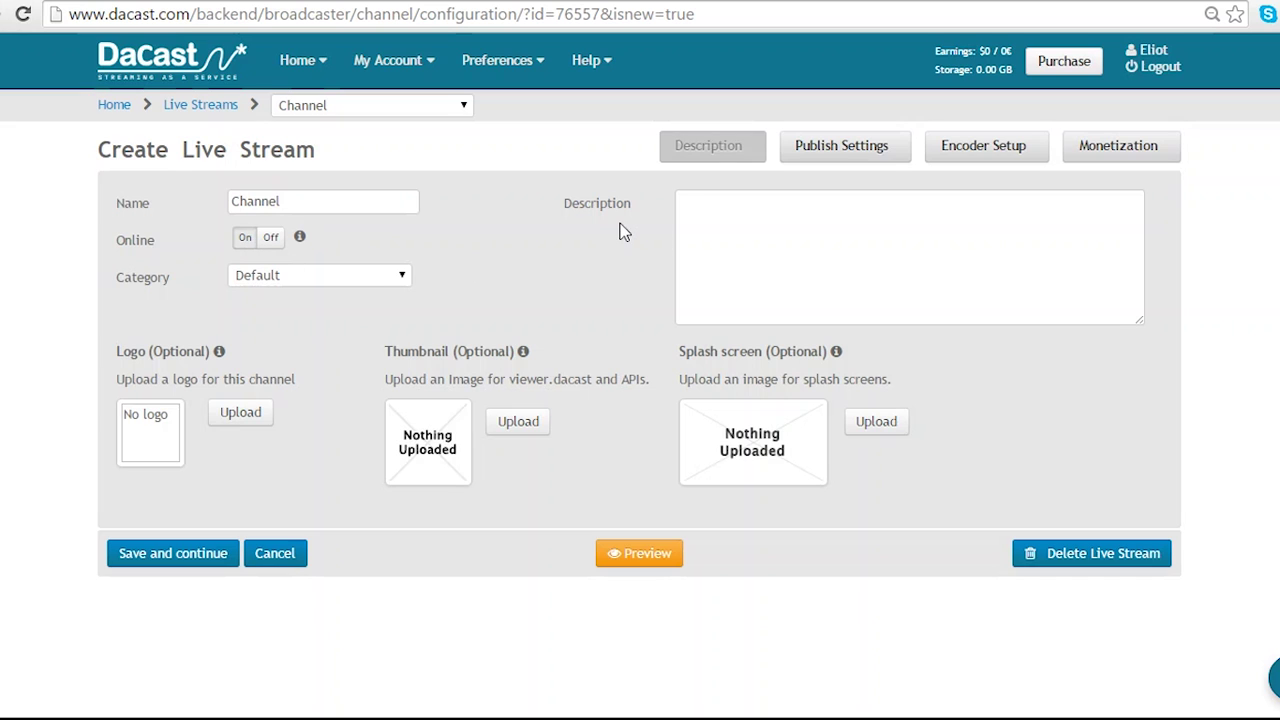
- Enter the description "Tutorial for creating a channel" for the live stream and save it to continue to the publish settings
click(695, 290)
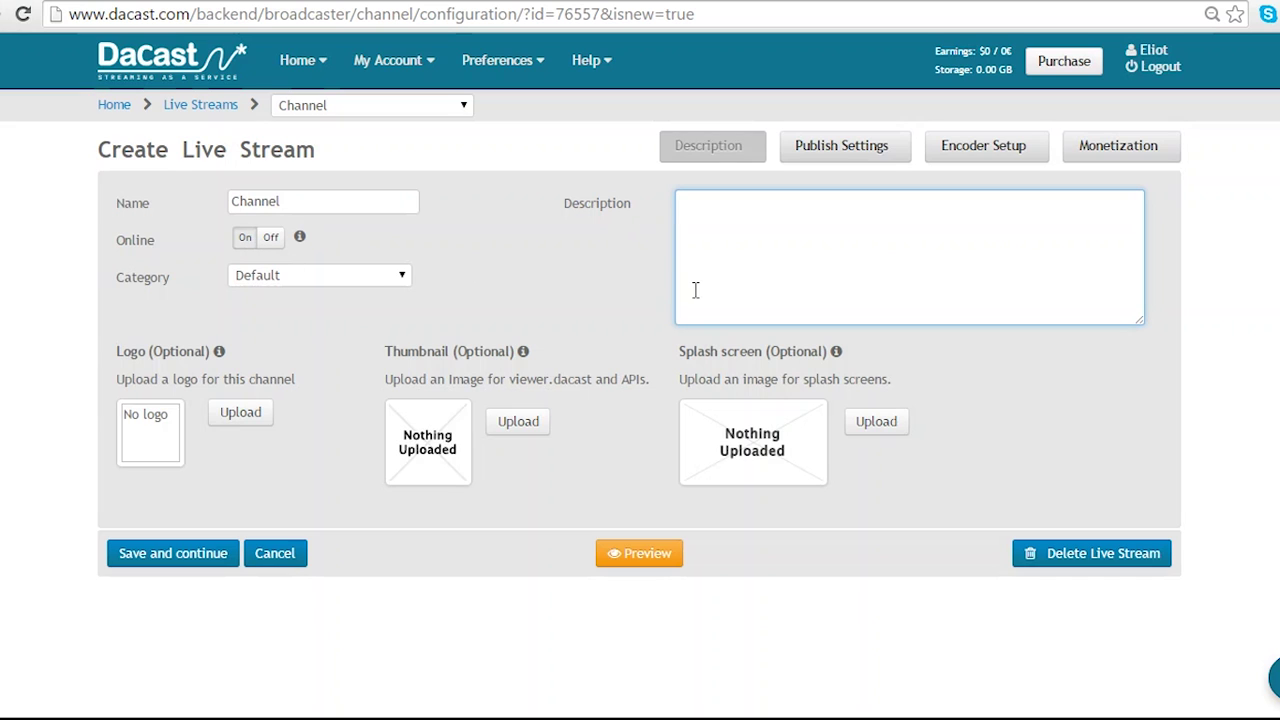
text(Tutorial for creating a )
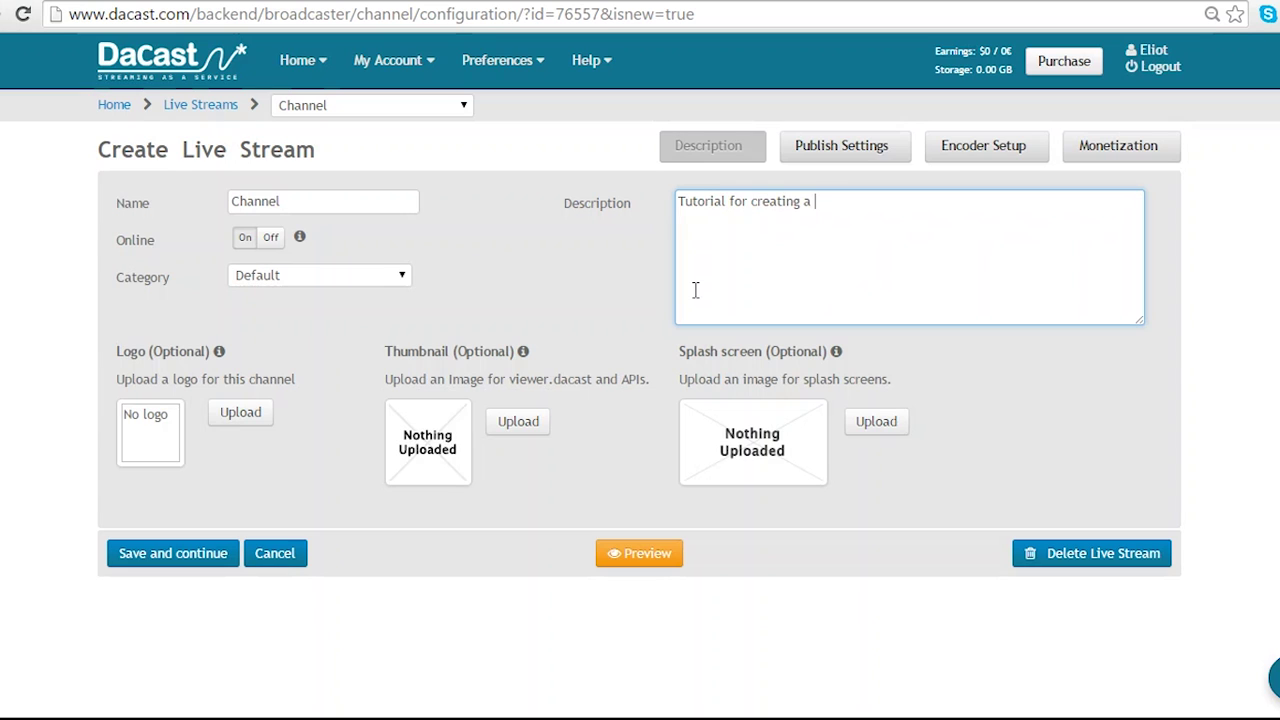
text(channel)
click(603, 332)
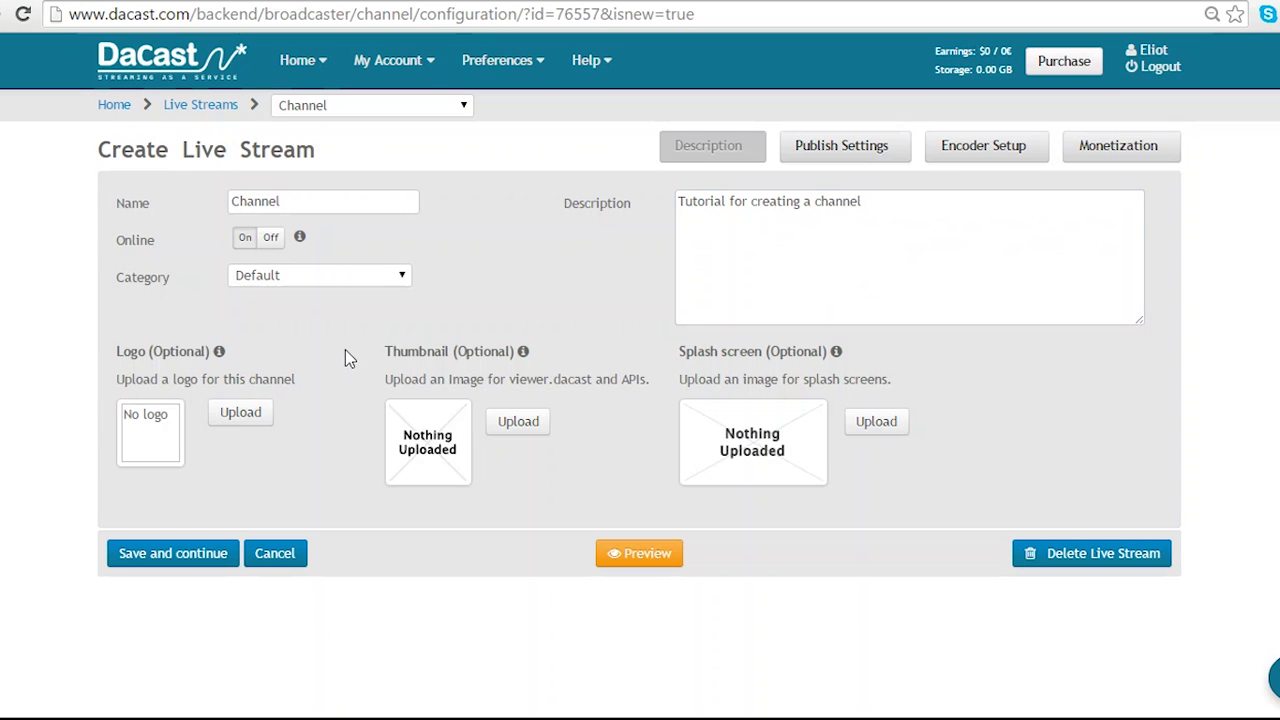
mouse_move(222, 353)
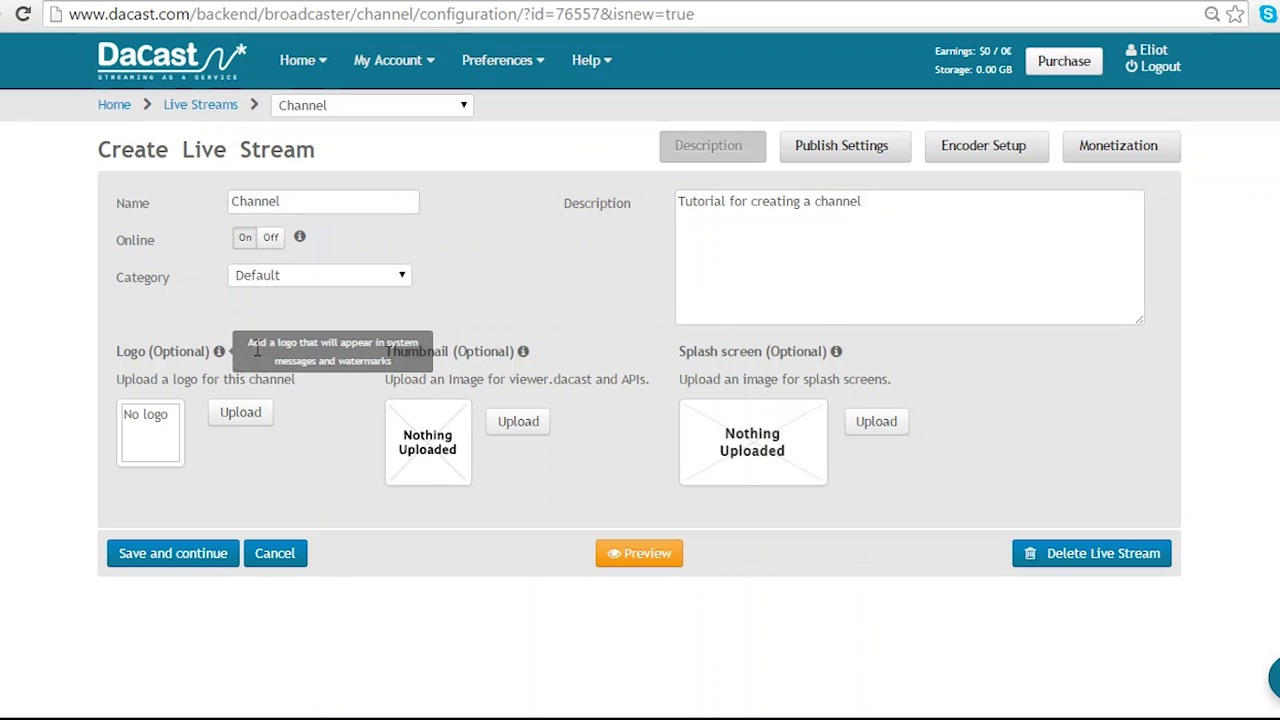
mouse_move(530, 362)
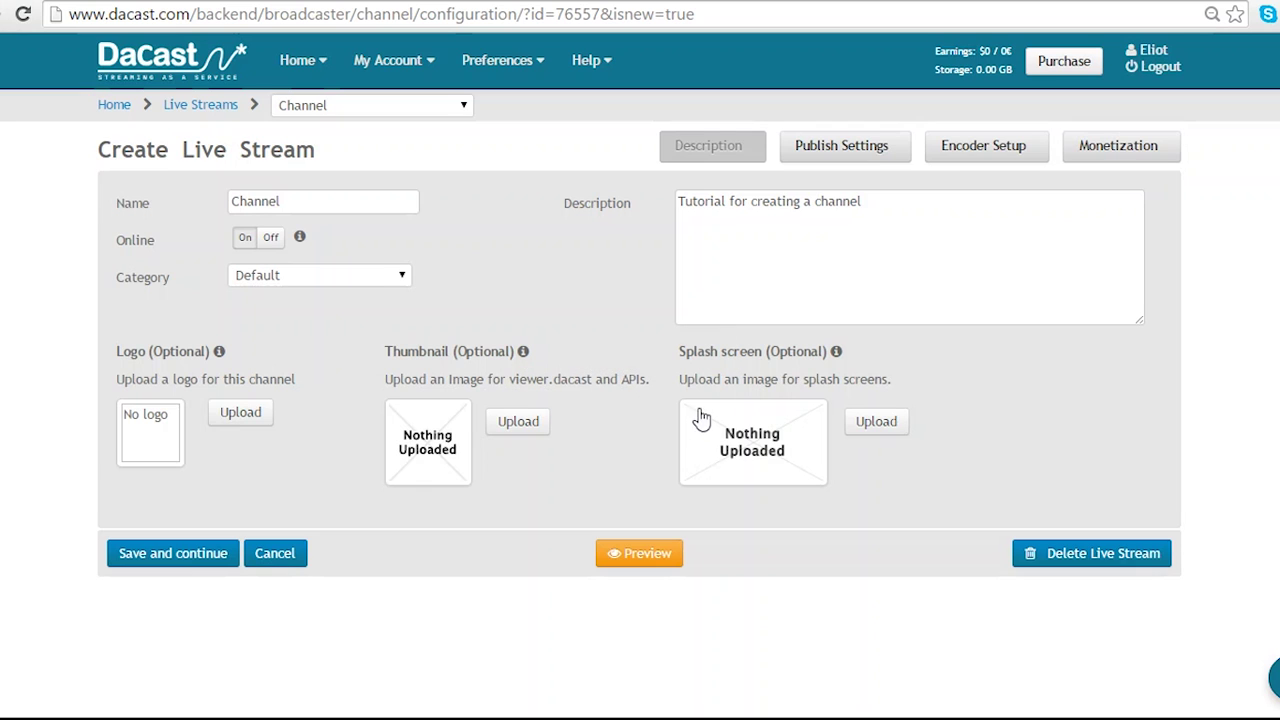
mouse_move(840, 365)
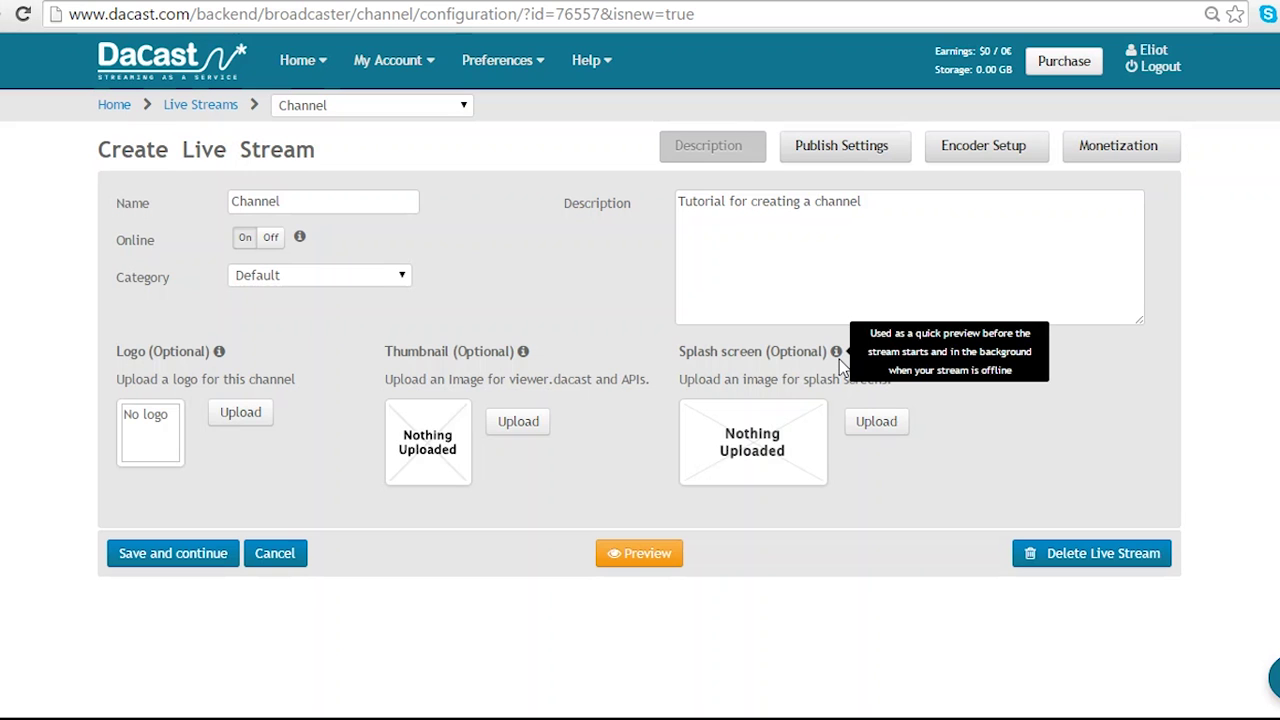
click(186, 557)
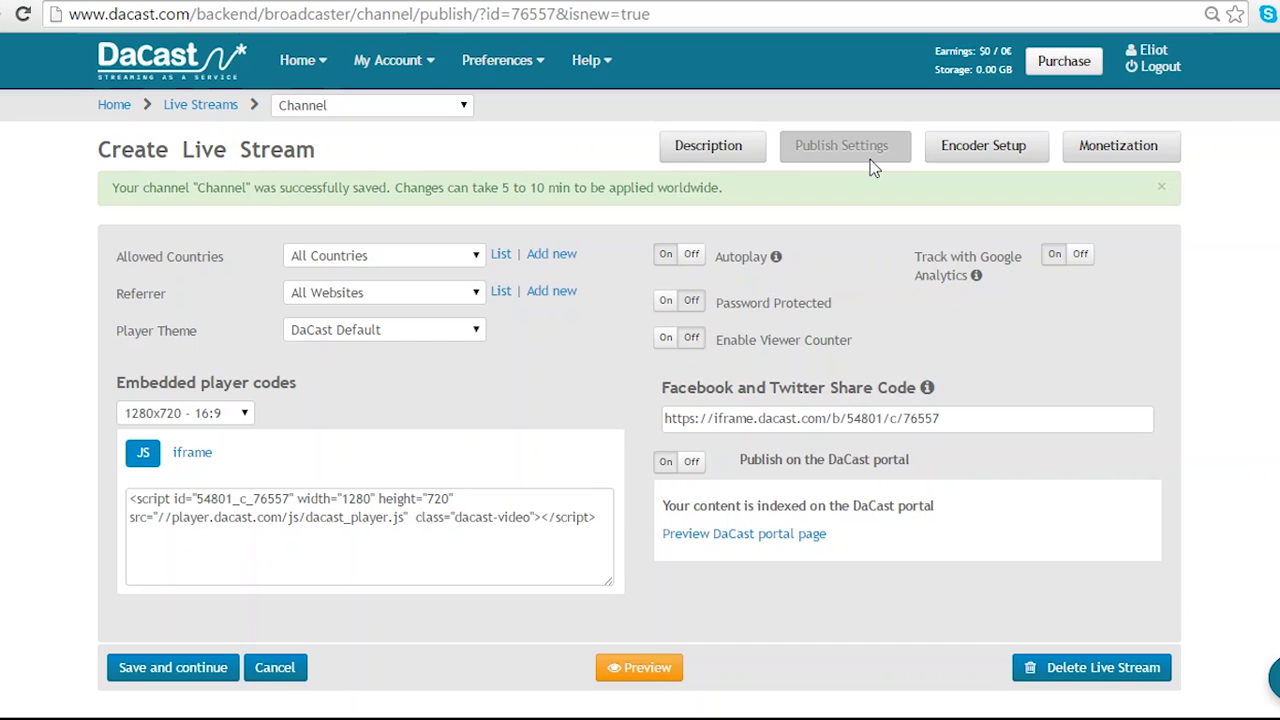
- Review the Allowed Countries and Referrer choices in the channel's publish settings
click(455, 260)
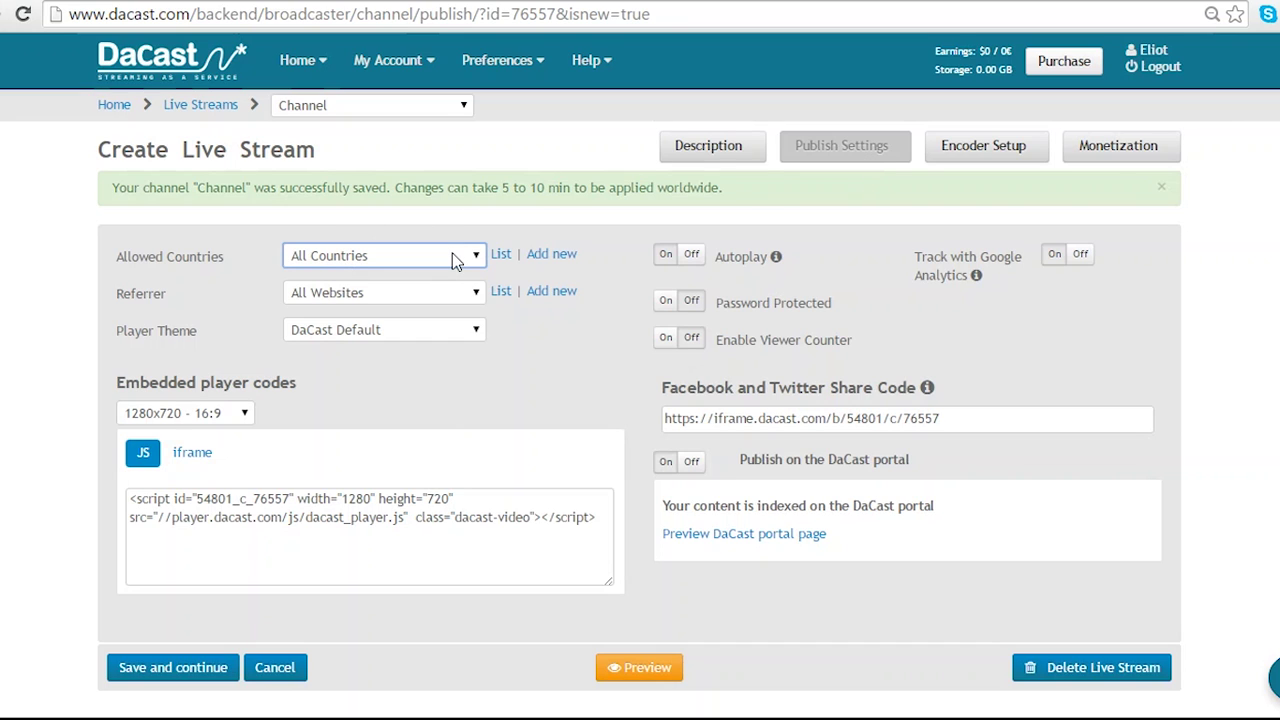
click(473, 296)
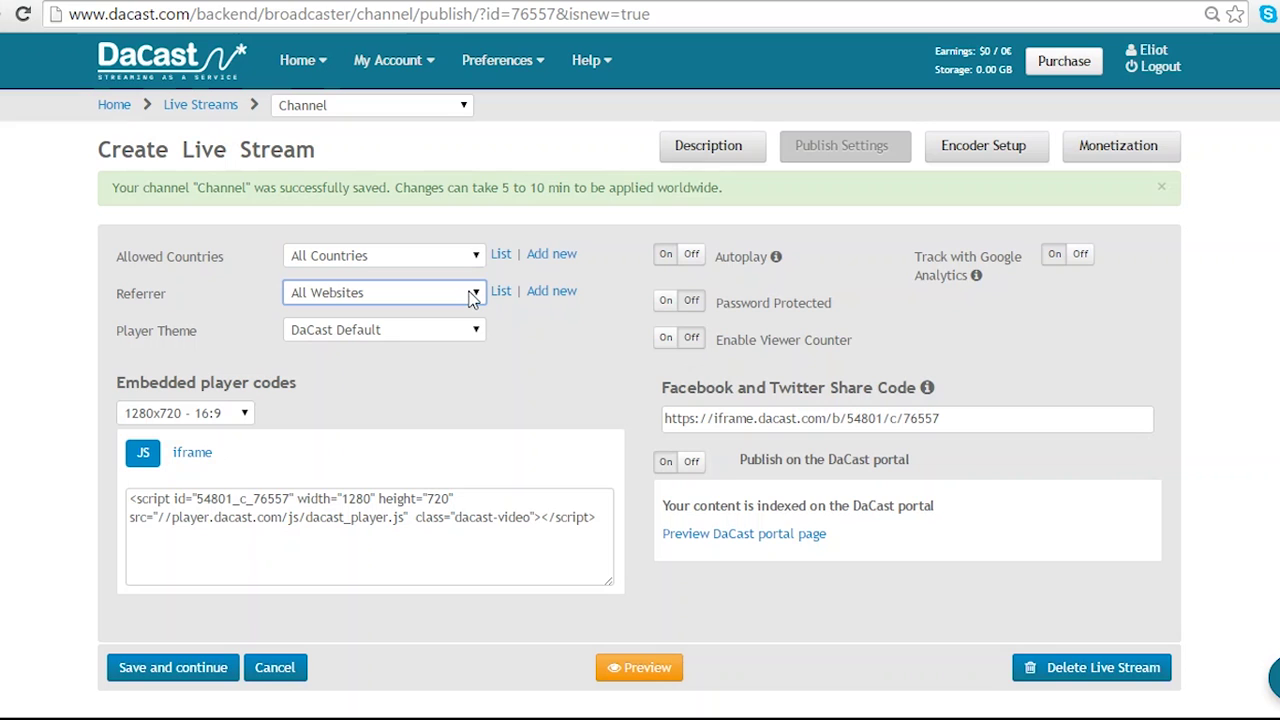
click(521, 326)
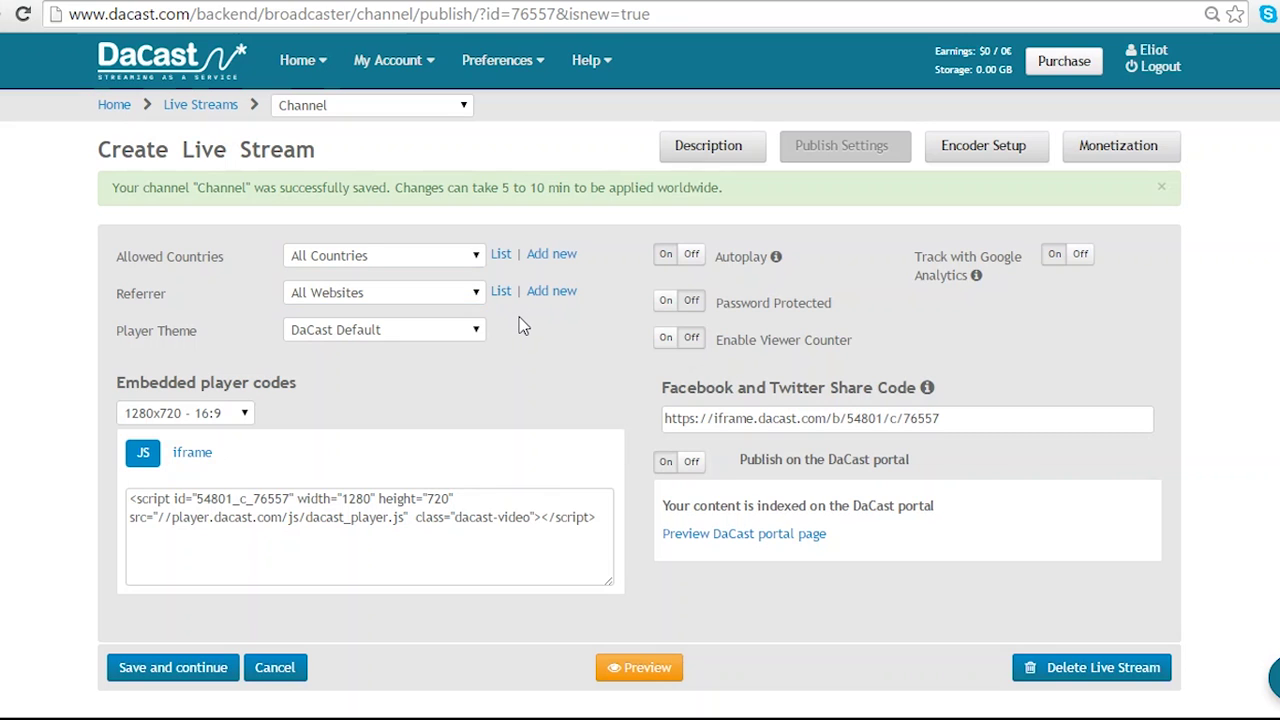
- Compare the JS and iframe embedded player codes, and examine the width and height values in the iframe code
click(211, 458)
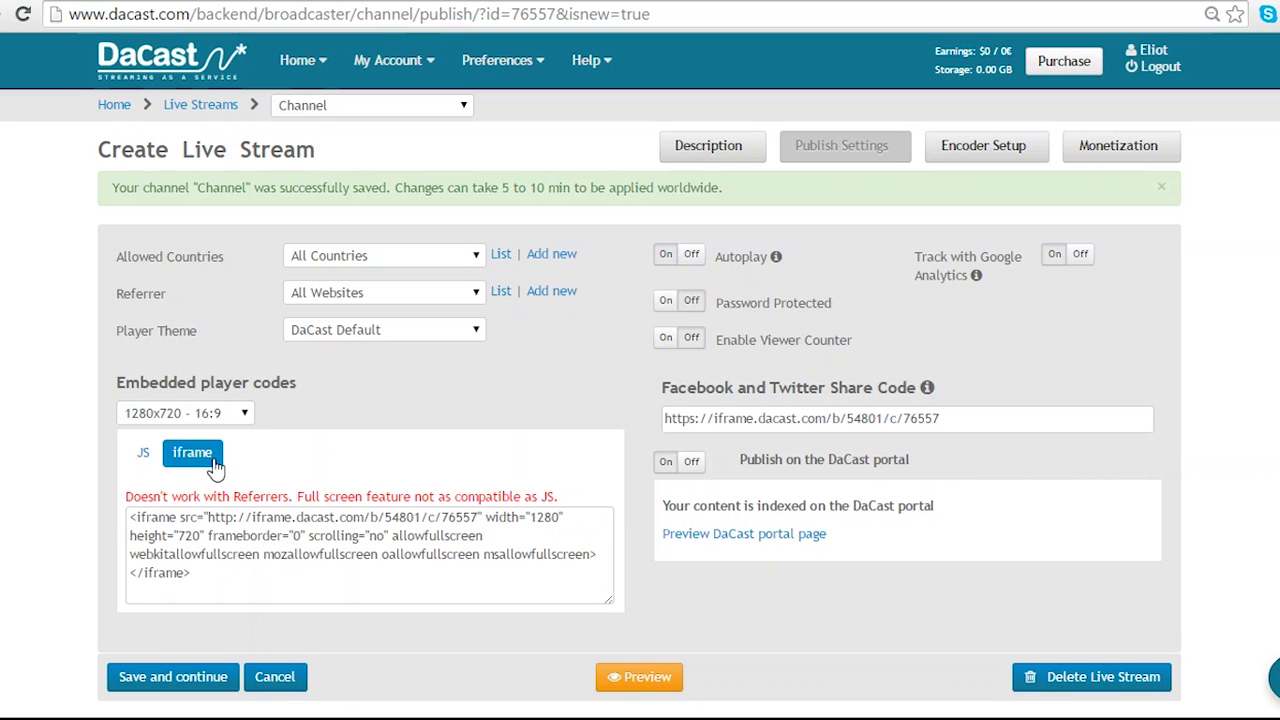
click(143, 456)
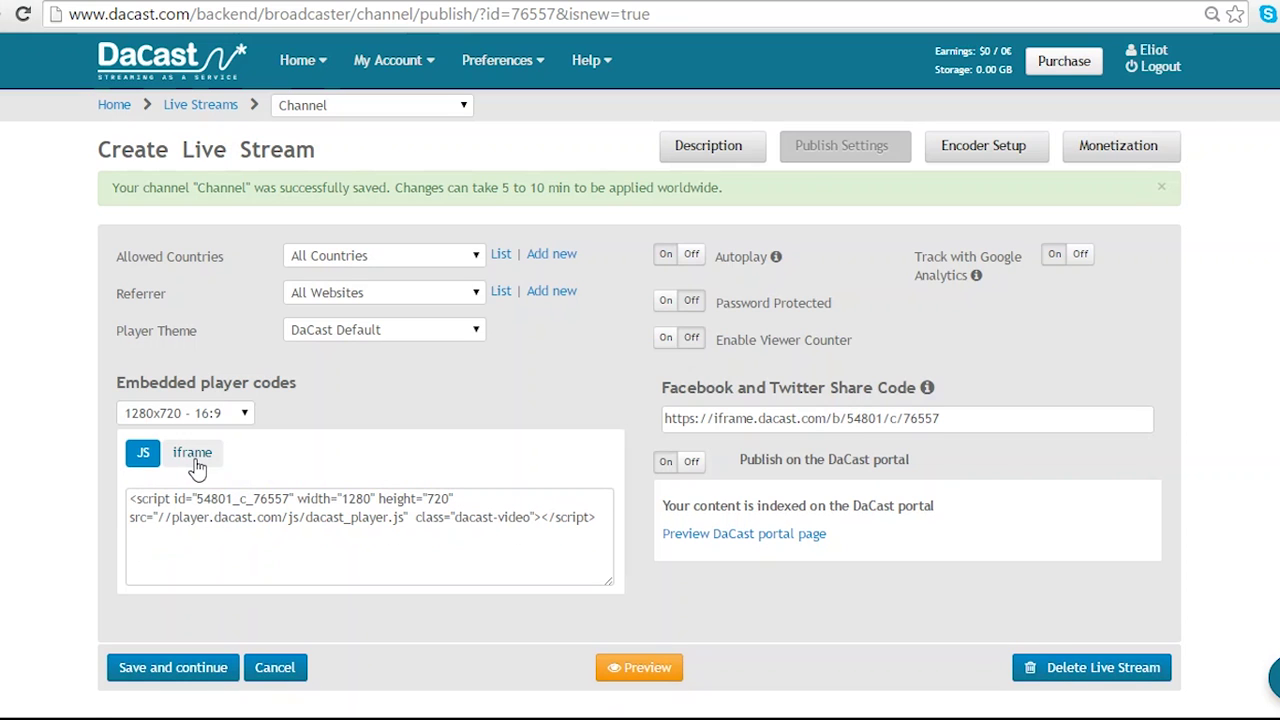
click(197, 465)
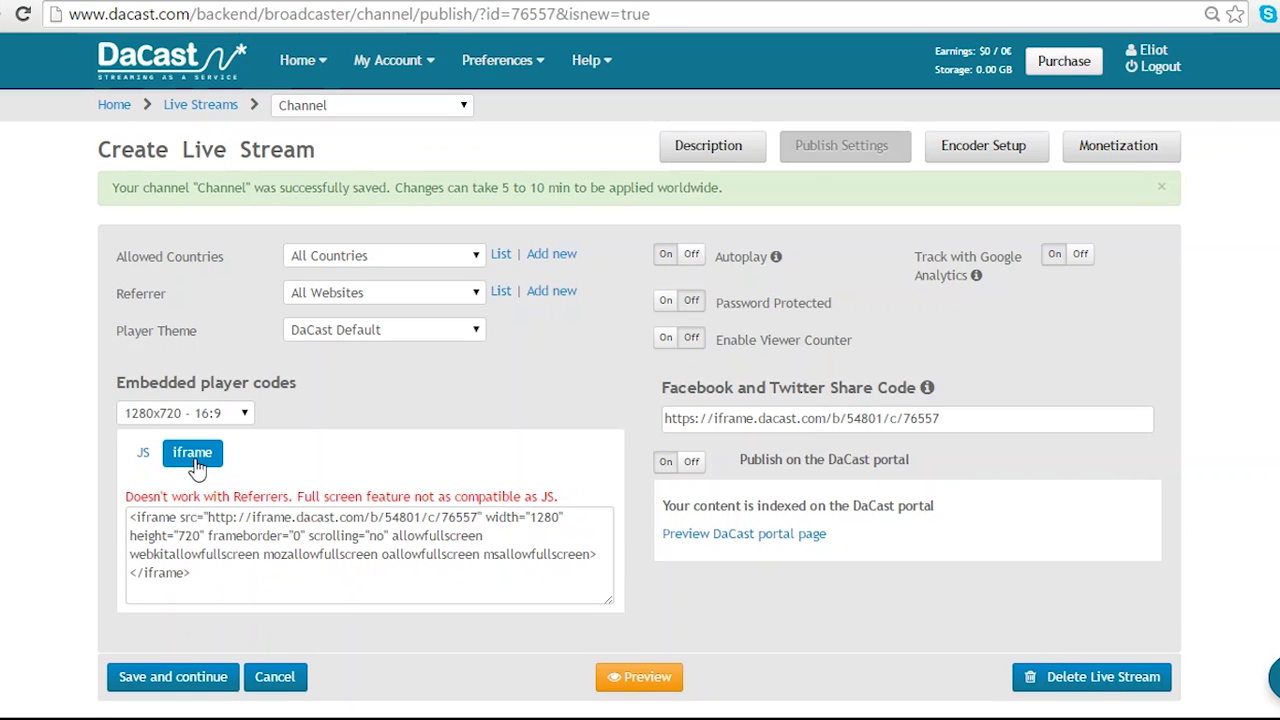
click(232, 586)
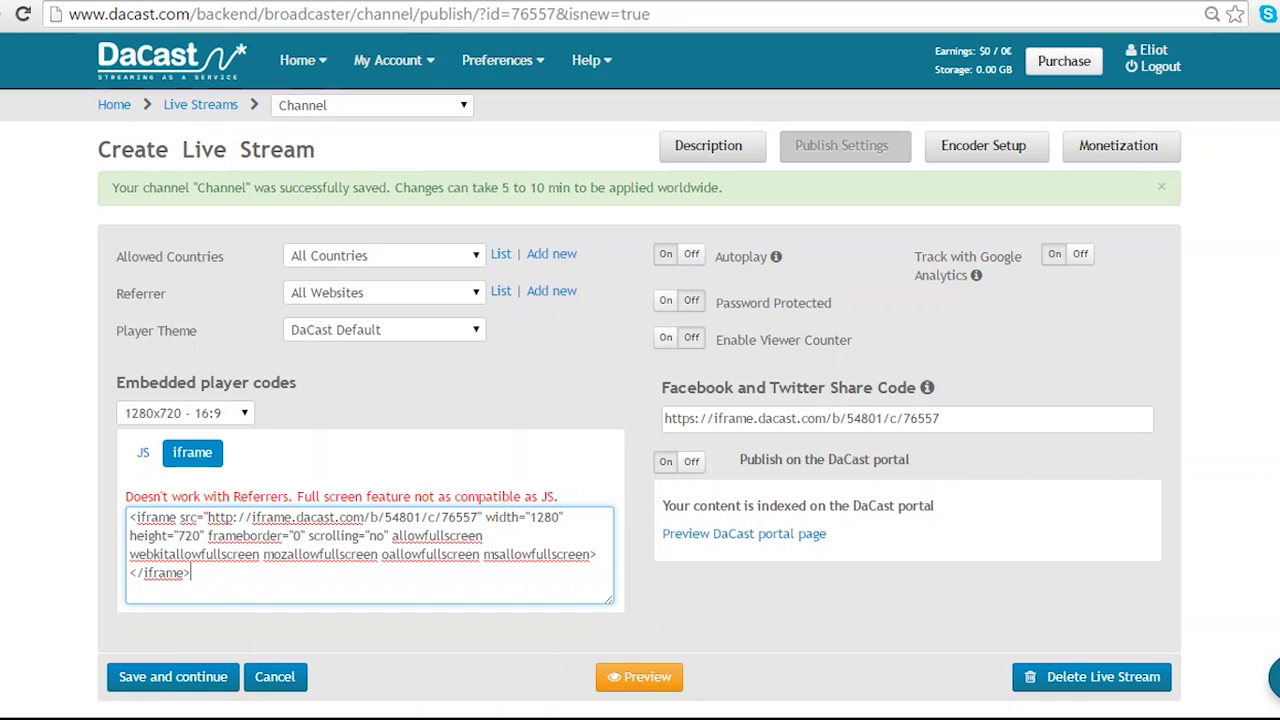
drag(234, 583, 130, 517)
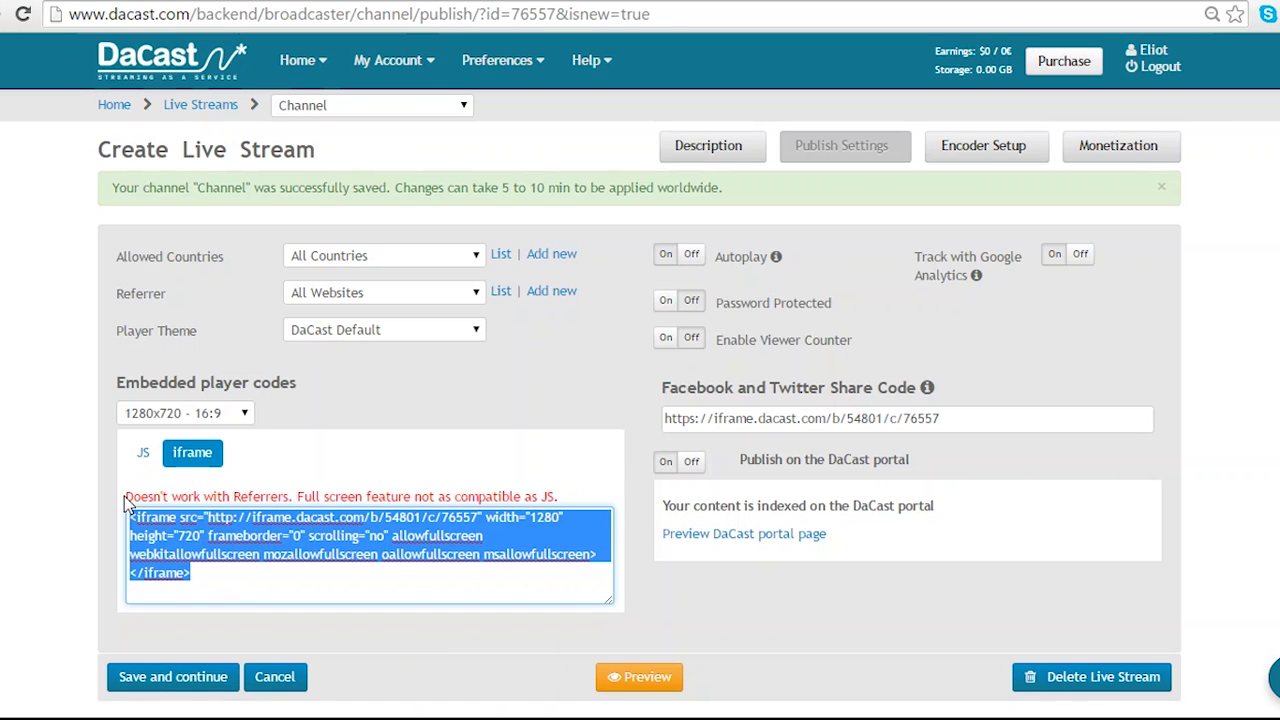
click(498, 526)
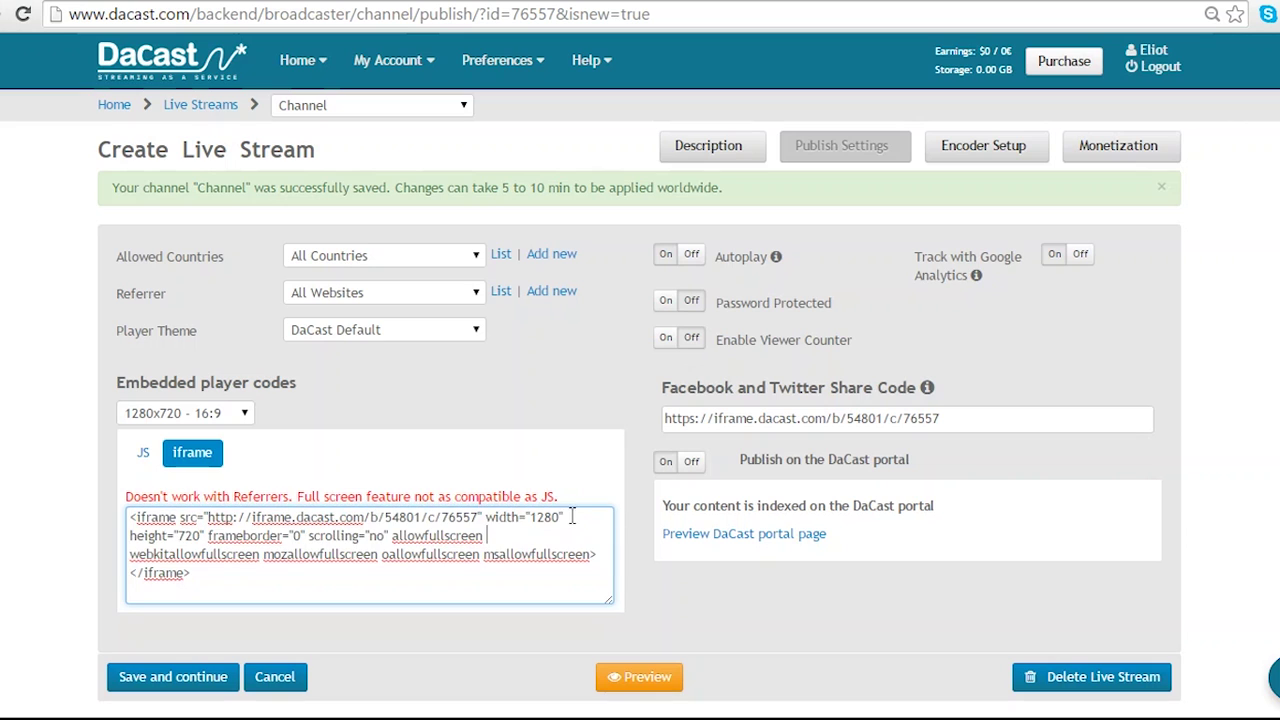
double_click(541, 517)
double_click(190, 537)
click(578, 368)
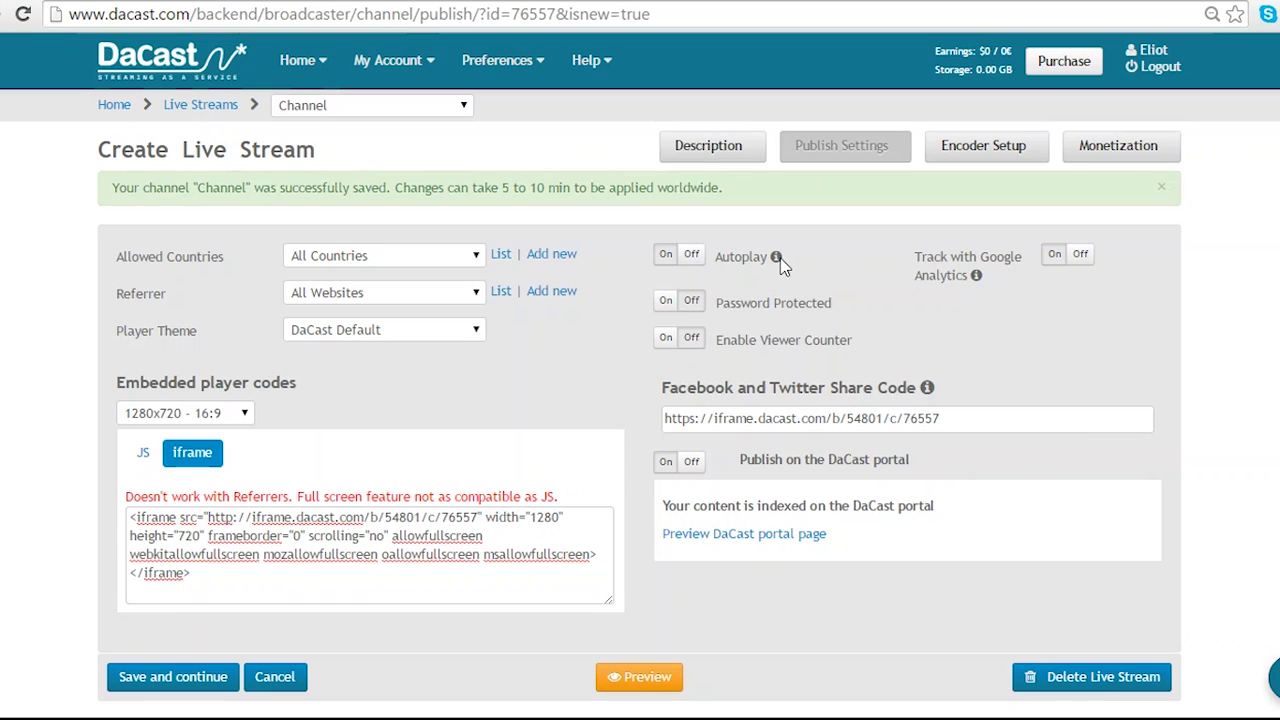
- Try the password protection, viewer counter and DaCast portal publishing switches, returning each to its original setting
click(667, 302)
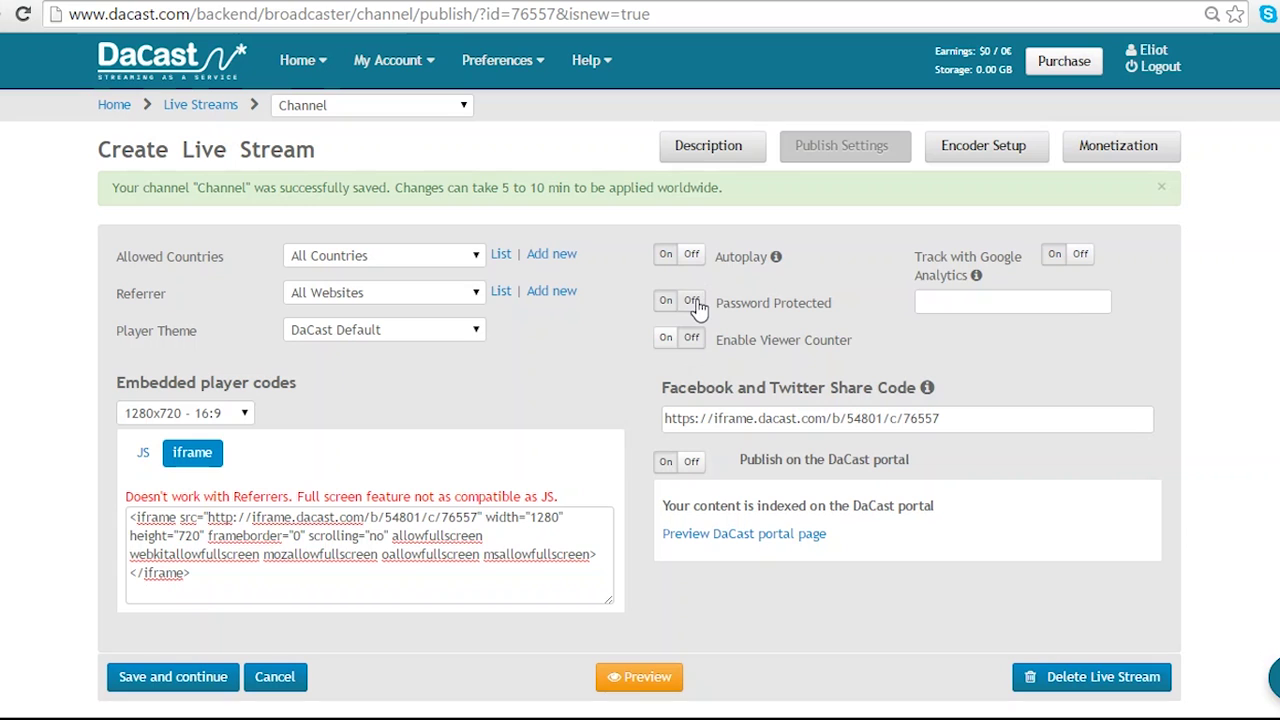
click(694, 302)
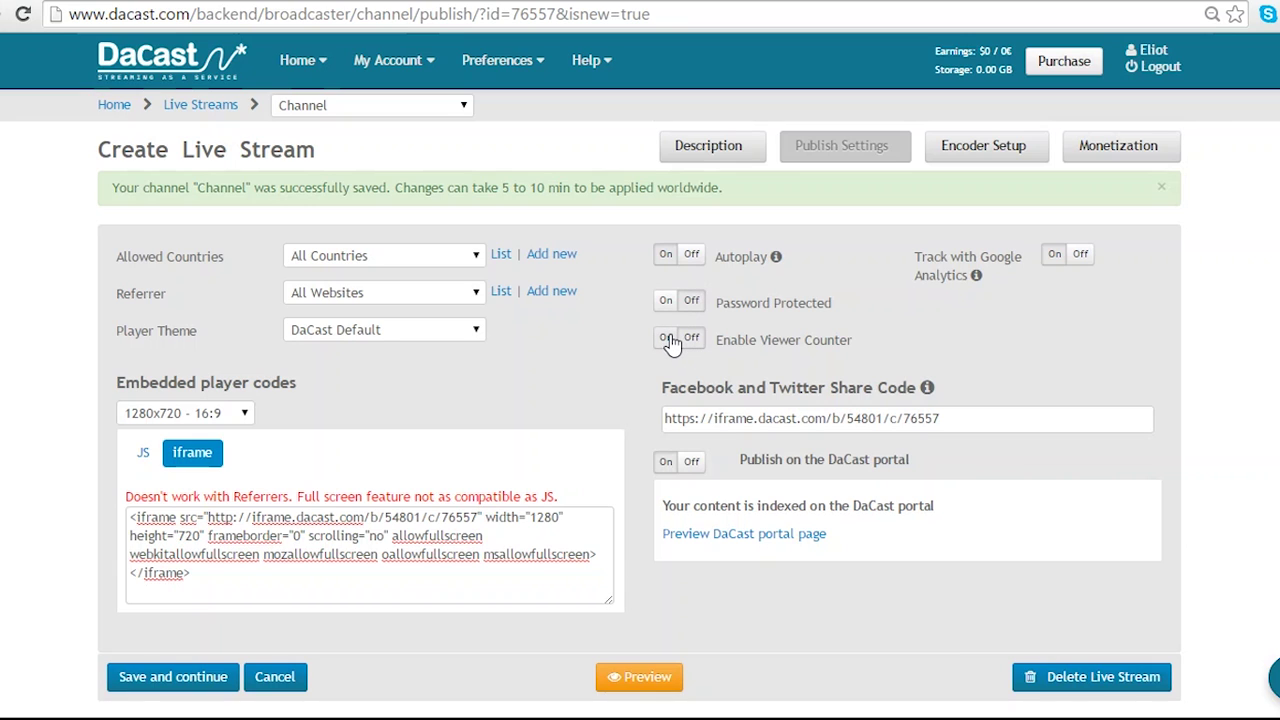
click(668, 339)
click(691, 340)
click(692, 465)
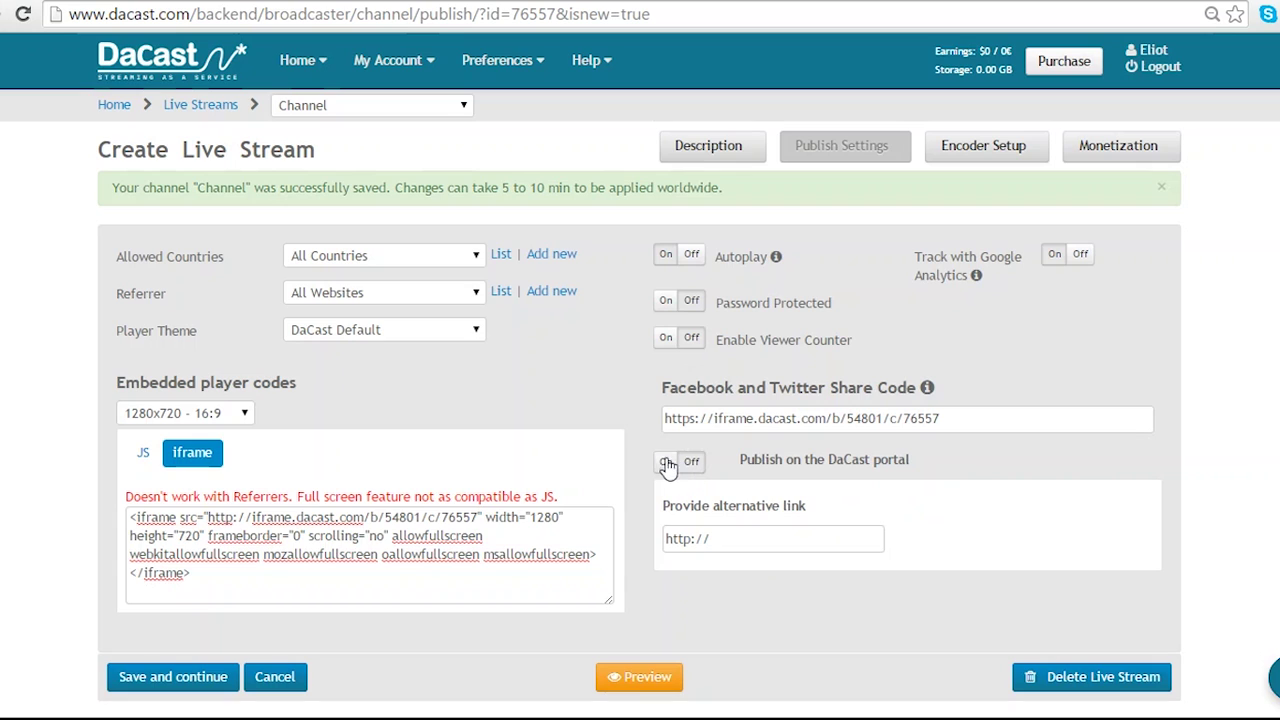
click(665, 463)
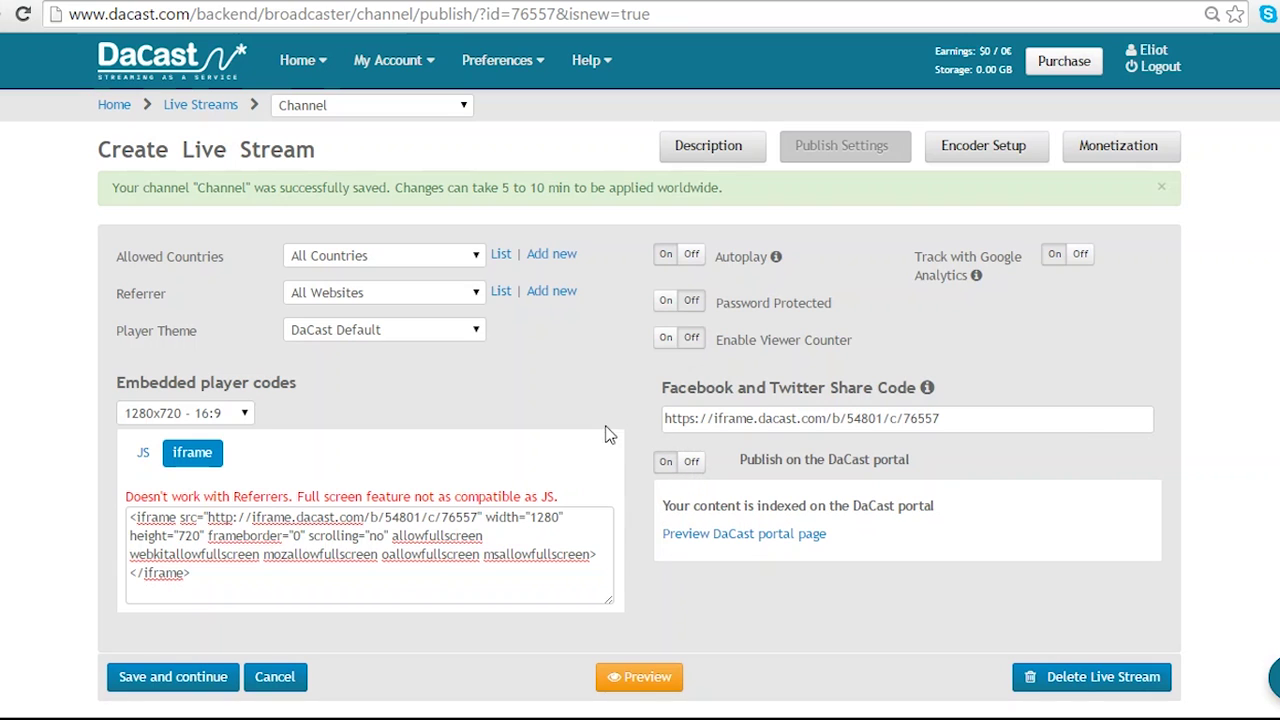
- Save the channel's publish settings and continue the live stream setup
click(205, 677)
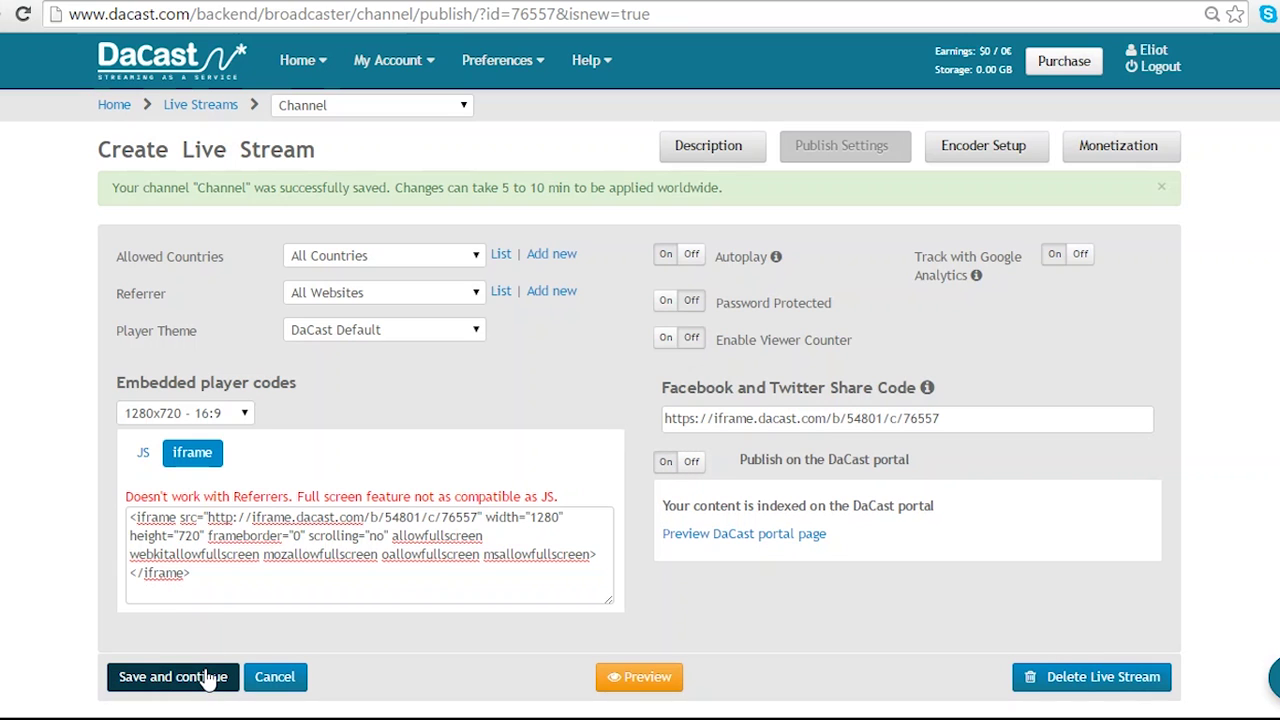